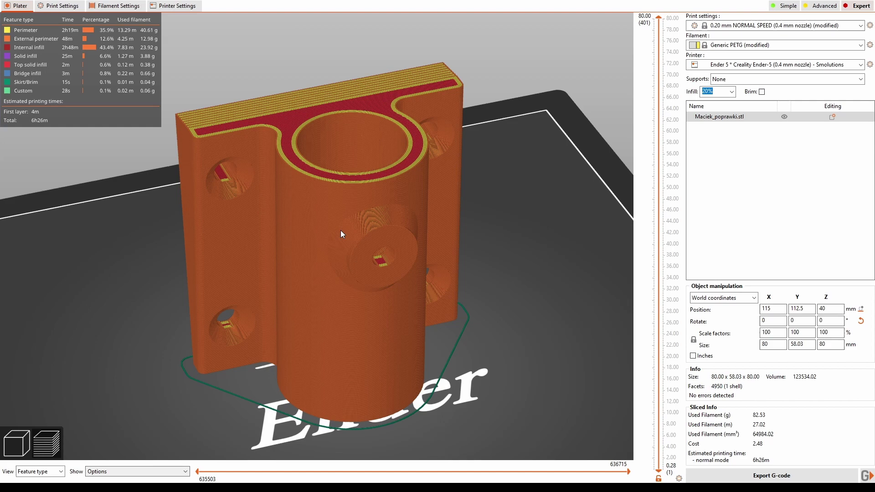
# - Tilt the sliced preview and colour it by fan speed, showing about 20% fan throughout
pyautogui.moveTo(341, 231)
pyautogui.mouseDown()
pyautogui.moveTo(362, 241)
pyautogui.moveTo(353, 237)
pyautogui.mouseUp()
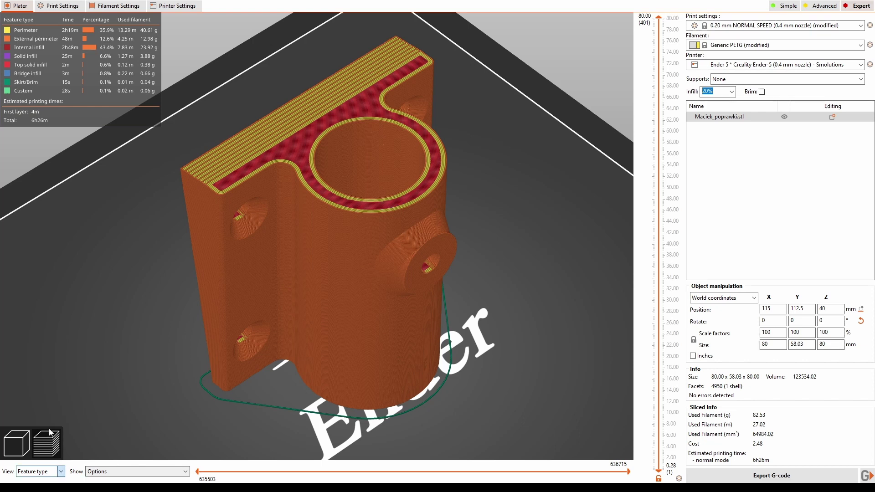
pyautogui.press('Down')
pyautogui.press('Down')
pyautogui.press('Down')
pyautogui.press('Down')
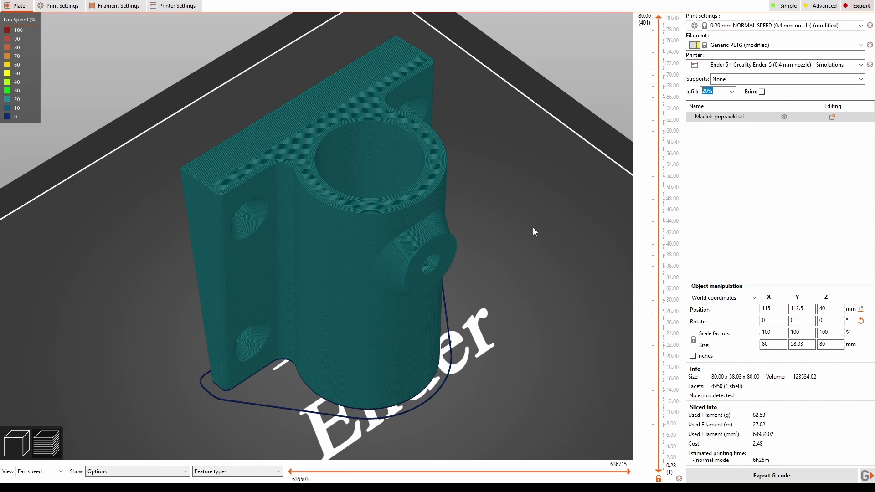
pyautogui.moveTo(532, 228); pyautogui.dragTo(547, 191)
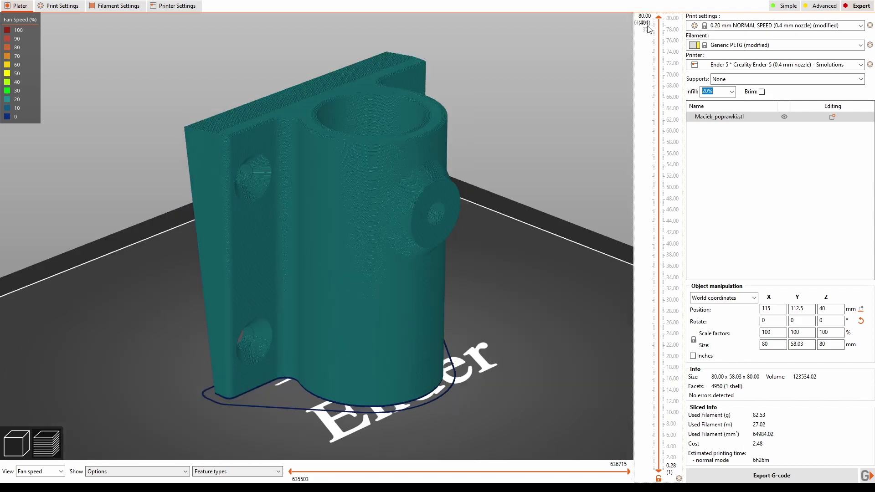
pyautogui.moveTo(659, 18); pyautogui.dragTo(666, 446)
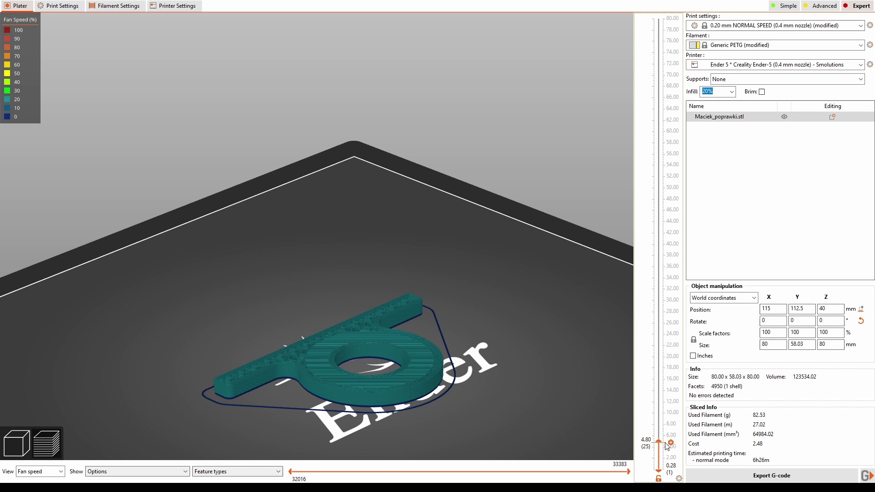
pyautogui.scroll(-3, 666, 446)
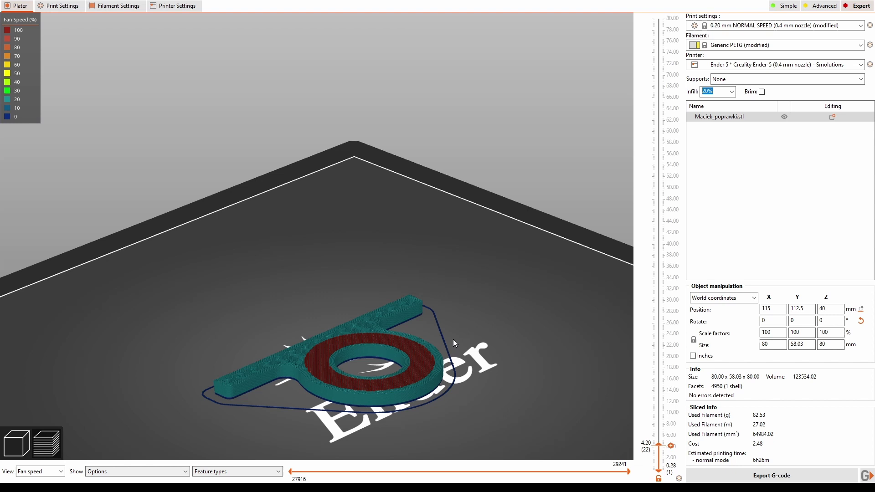
pyautogui.moveTo(453, 339); pyautogui.dragTo(433, 337)
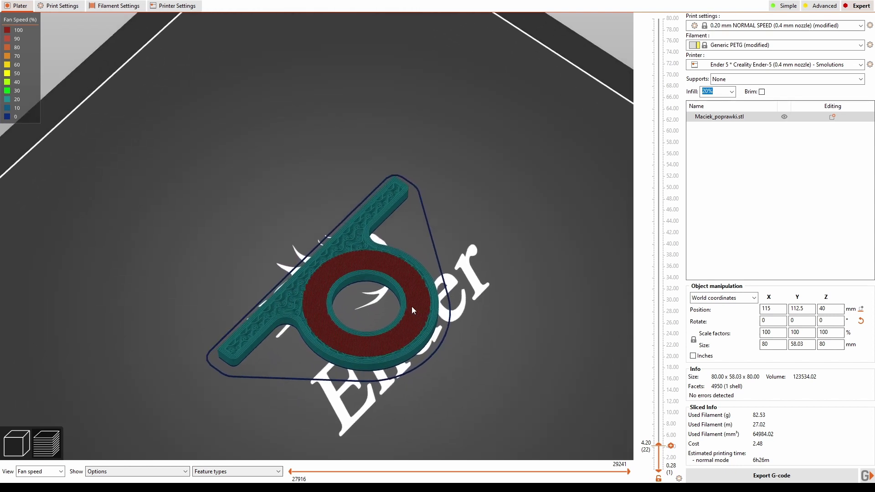
pyautogui.press('Up')
pyautogui.press('Up')
pyautogui.press('Up')
pyautogui.press('Up')
pyautogui.press('Up')
pyautogui.press('Up')
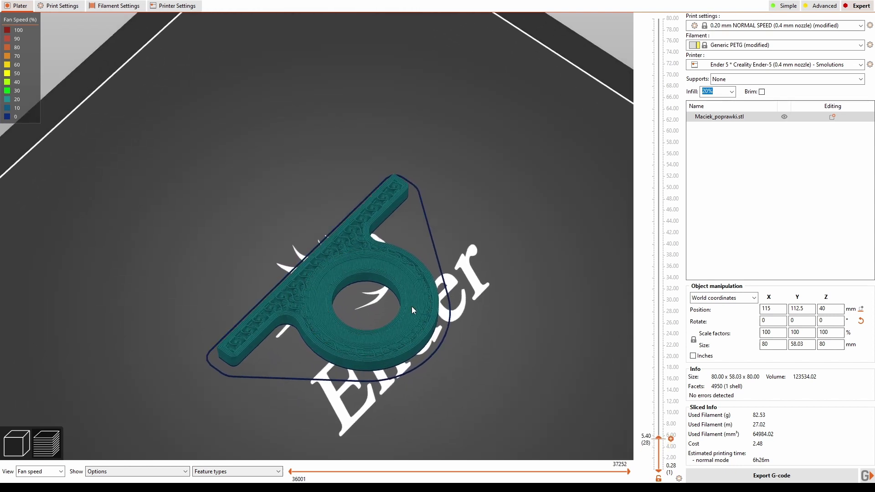
pyautogui.press('Up')
pyautogui.press('Up')
pyautogui.press('Up')
pyautogui.press('Up')
pyautogui.press('Up')
pyautogui.press('Up')
pyautogui.press('Up')
pyautogui.press('Up')
pyautogui.press('Up')
pyautogui.press('Up')
pyautogui.press('Up')
pyautogui.press('Up')
pyautogui.press('Up')
pyautogui.press('Up')
pyautogui.press('Up')
pyautogui.press('Up')
pyautogui.press('Up')
pyautogui.press('Up')
pyautogui.press('Up')
pyautogui.press('Up')
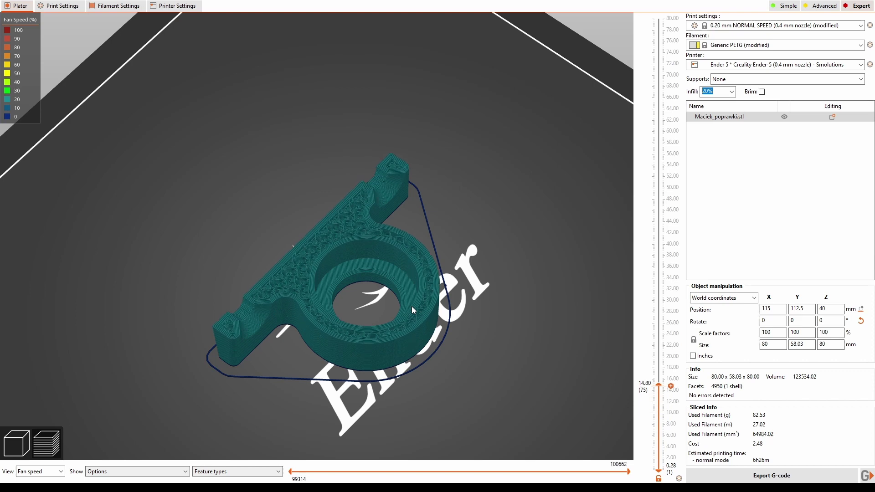
pyautogui.press('Up')
pyautogui.press('Up')
pyautogui.press('Up')
pyautogui.press('Up')
pyautogui.press('Up')
pyautogui.press('Up')
pyautogui.press('Up')
pyautogui.press('Up')
pyautogui.press('Up')
pyautogui.press('Up')
pyautogui.press('Up')
pyautogui.press('Up')
pyautogui.press('Up')
pyautogui.press('Up')
pyautogui.press('Up')
pyautogui.press('Up')
pyautogui.press('Up')
pyautogui.press('Up')
pyautogui.press('Up')
pyautogui.press('Up')
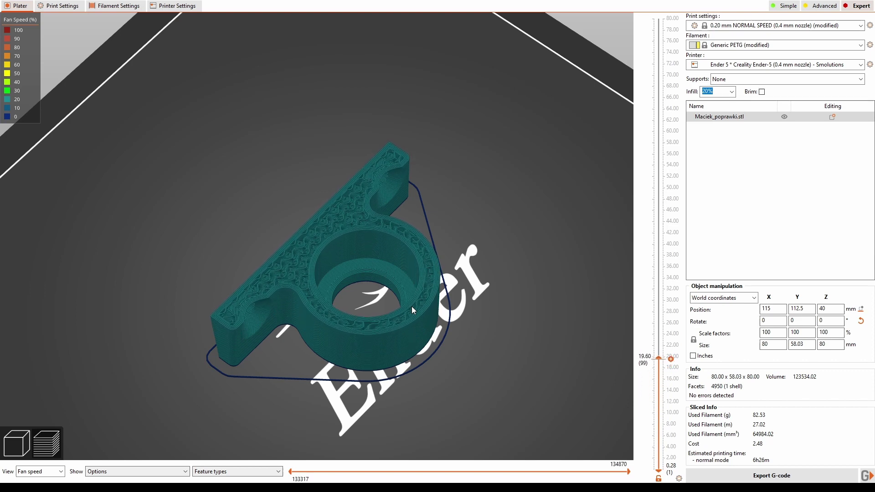
pyautogui.press('Down')
pyautogui.press('Down')
pyautogui.press('Down')
pyautogui.press('Down')
pyautogui.press('Down')
pyautogui.press('Down')
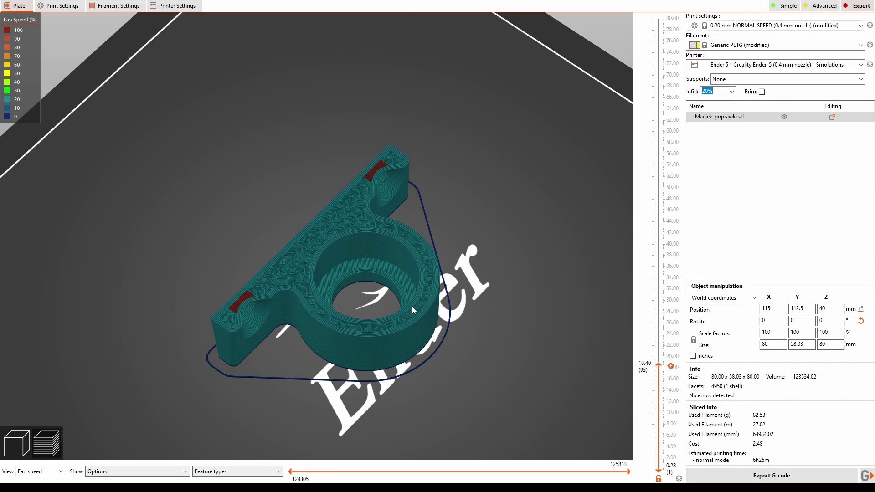
pyautogui.press('Up')
pyautogui.press('Up')
pyautogui.press('Up')
pyautogui.press('Up')
pyautogui.press('Up')
pyautogui.press('Up')
pyautogui.press('Up')
pyautogui.press('Up')
pyautogui.press('Up')
pyautogui.press('Up')
pyautogui.press('Up')
pyautogui.press('Up')
pyautogui.press('Up')
pyautogui.press('Up')
pyautogui.press('Up')
pyautogui.press('Up')
pyautogui.press('Up')
pyautogui.press('Up')
pyautogui.press('Up')
pyautogui.press('Up')
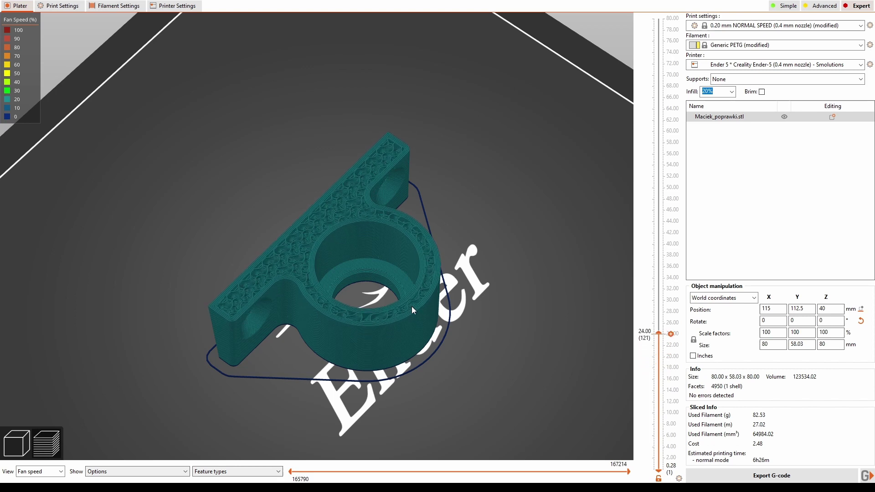
pyautogui.press('Up')
pyautogui.press('Up')
pyautogui.press('Up')
pyautogui.press('Up')
pyautogui.press('Up')
pyautogui.press('Up')
pyautogui.press('Up')
pyautogui.press('Up')
pyautogui.press('Up')
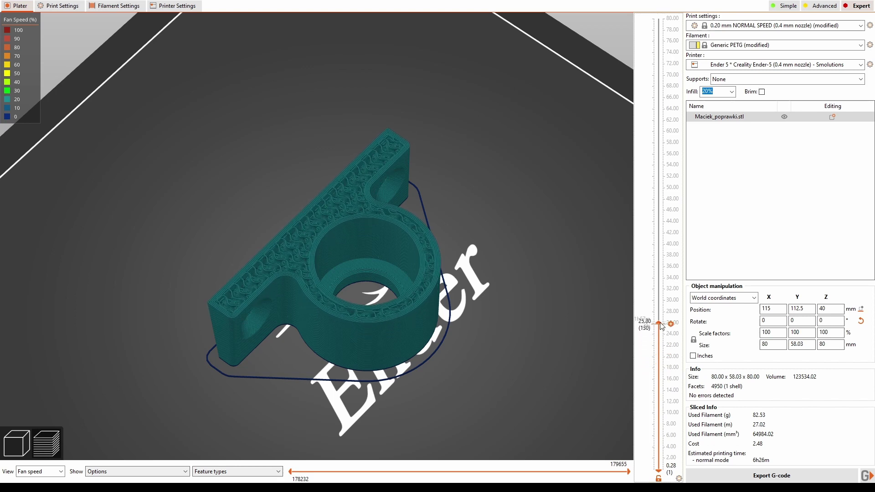
pyautogui.moveTo(662, 325); pyautogui.dragTo(666, 22)
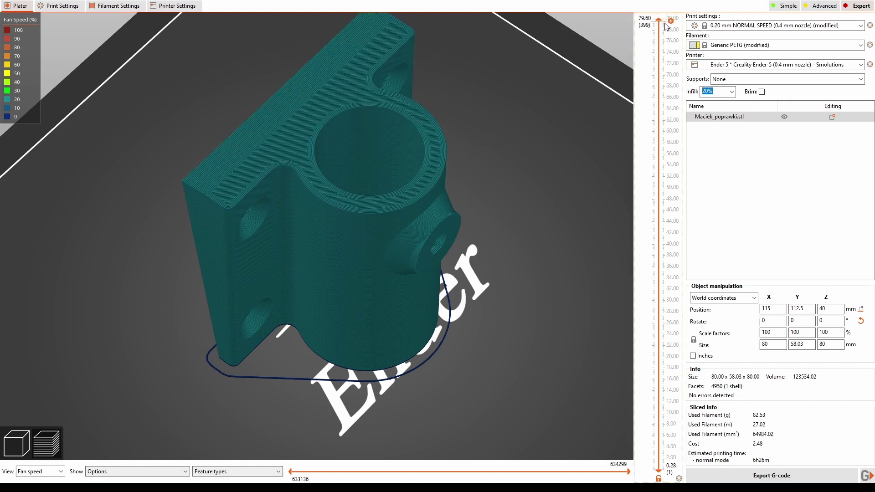
# - Zoom onto the 79.20 mm top layer, revealing the 100% fan band around the circular opening
pyautogui.scroll(-2, 665, 26)
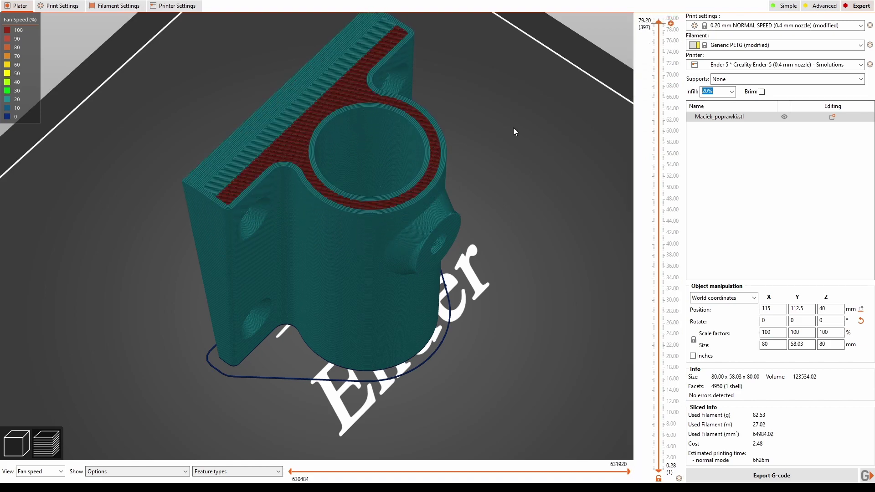
pyautogui.scroll(1, 456, 146)
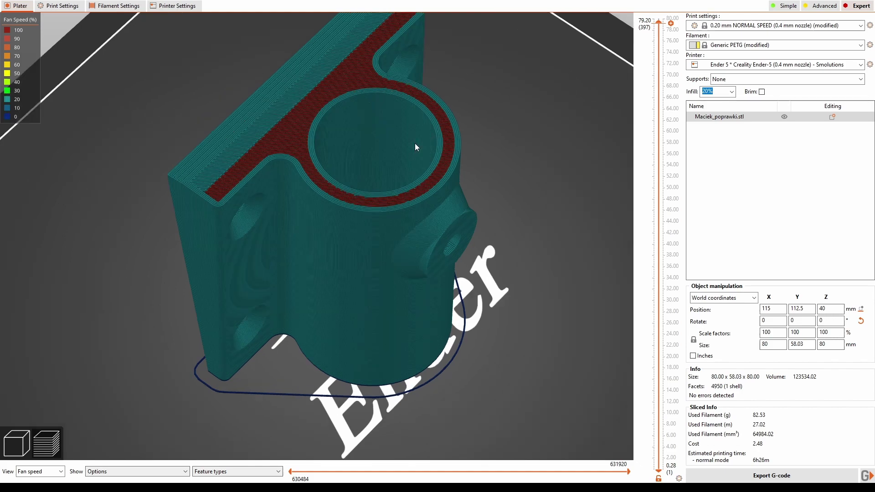
pyautogui.scroll(3, 407, 140)
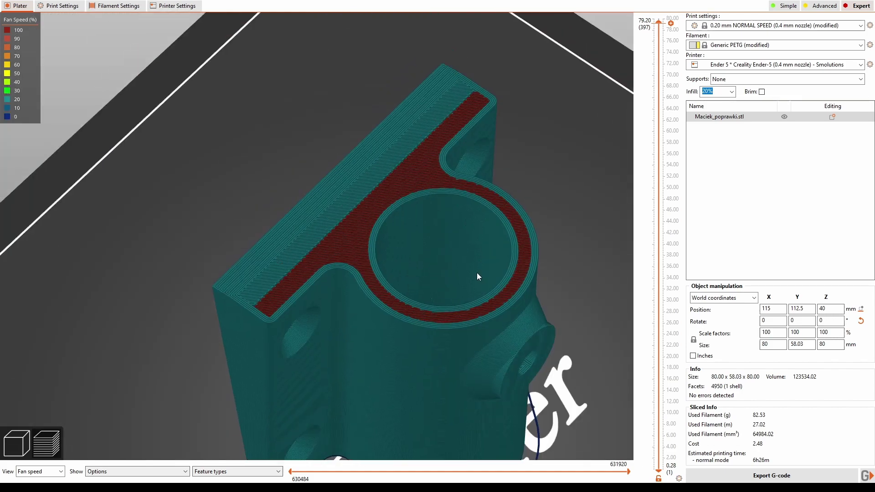
pyautogui.scroll(4, 476, 273)
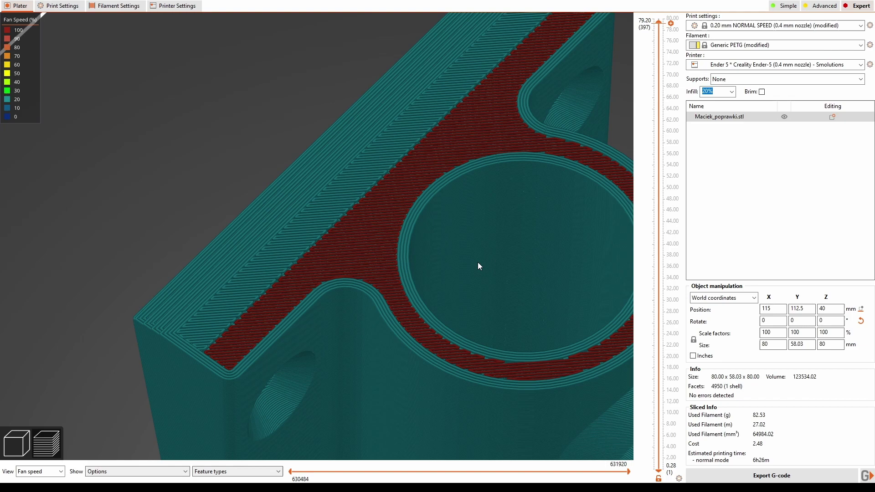
pyautogui.moveTo(478, 263); pyautogui.dragTo(431, 238, button='middle')
pyautogui.press('Down')
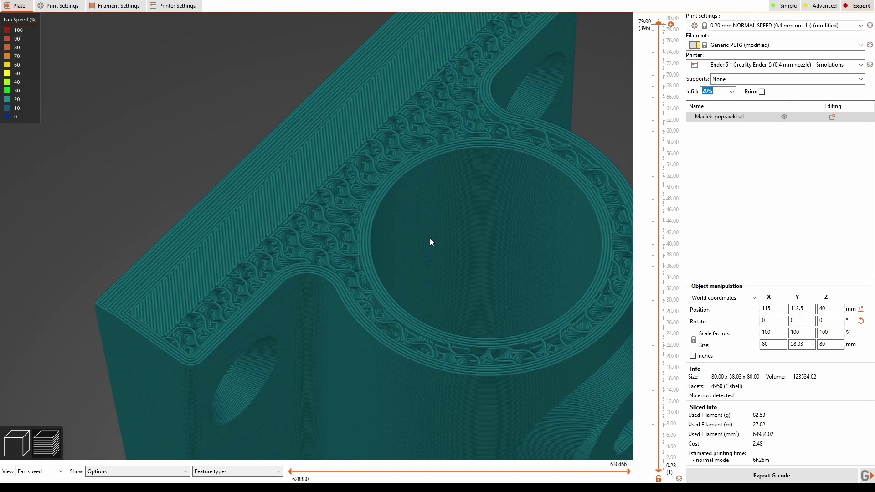
pyautogui.press('Up')
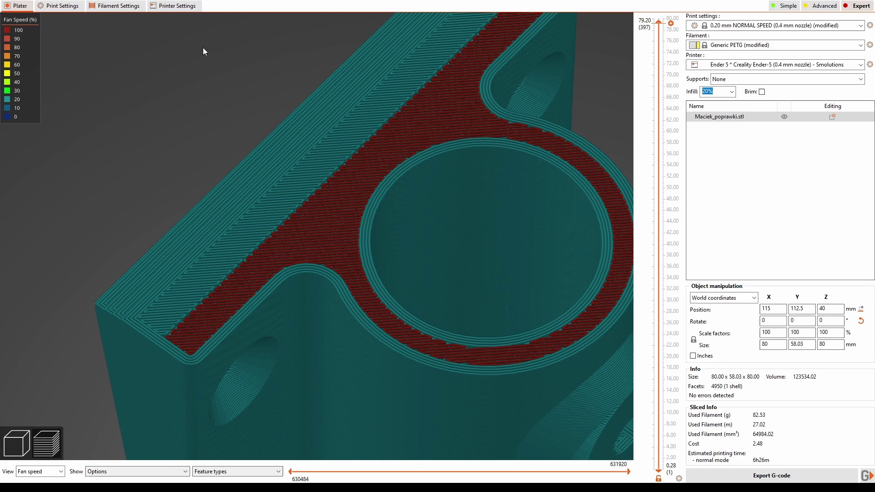
# - Lower the Generic PETG filament's bridges fan speed from 100% to 50% in Cooling settings
pyautogui.click(56, 8)
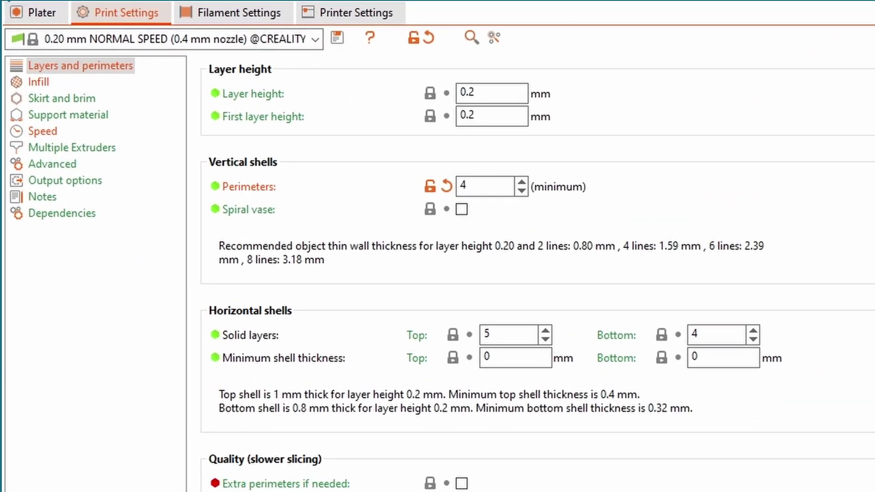
pyautogui.click(212, 9)
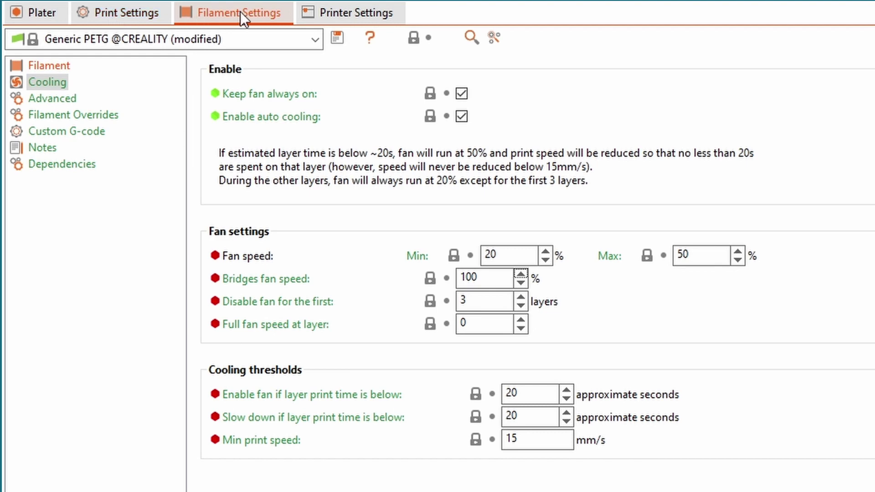
pyautogui.click(54, 86)
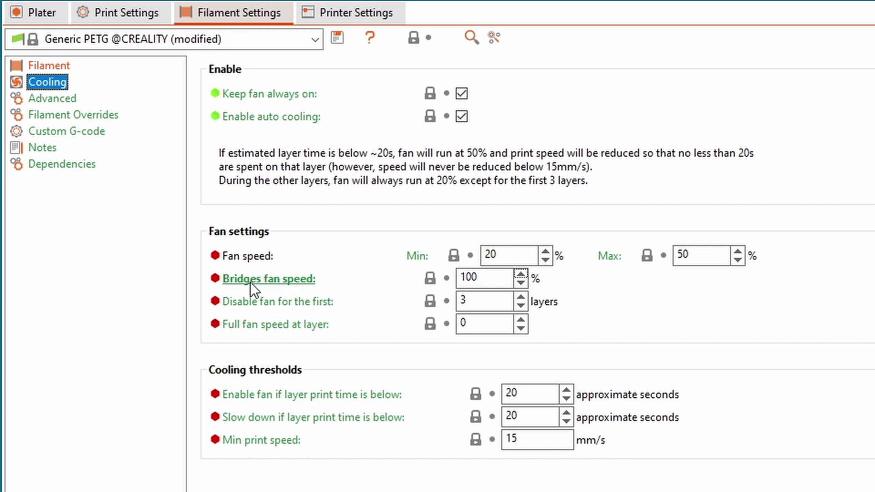
pyautogui.click(490, 277)
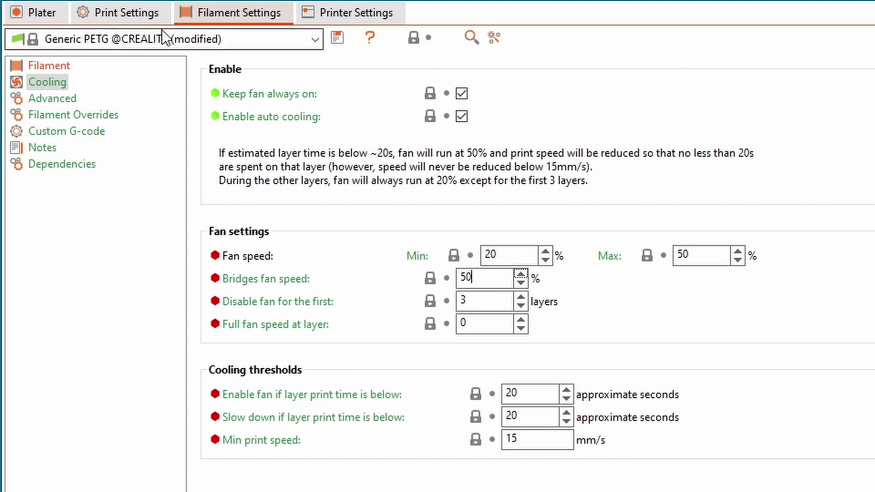
pyautogui.click(133, 11)
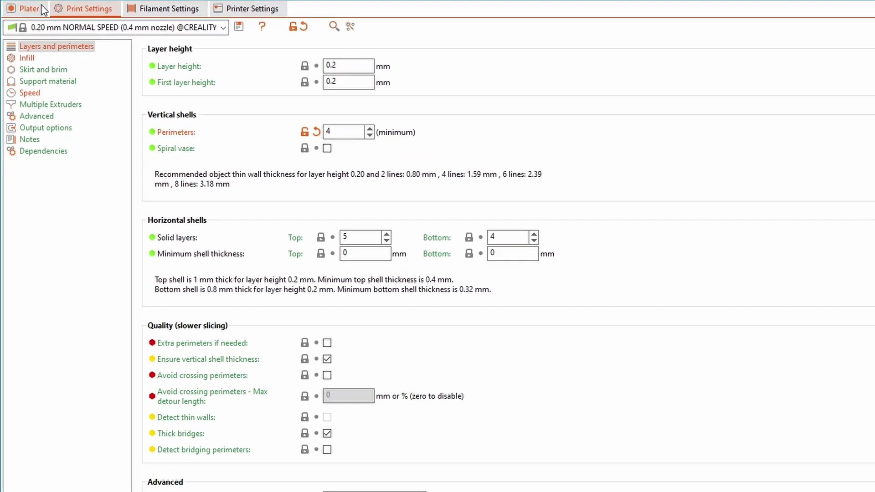
# - Re-slice the bracket with the new 50% bridges fan speed
pyautogui.click(40, 12)
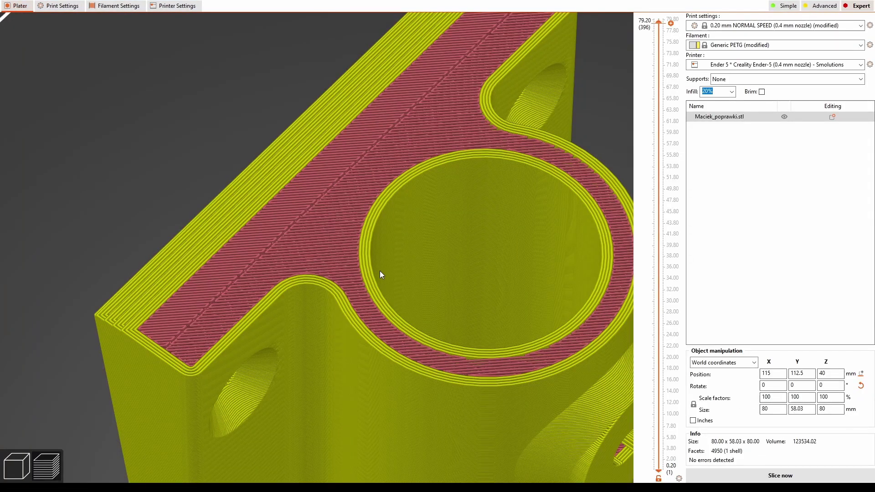
pyautogui.click(793, 479)
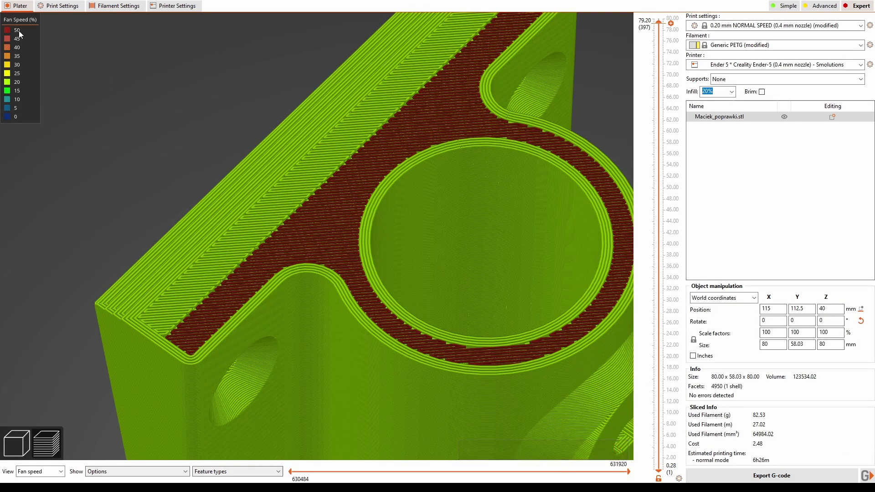
pyautogui.scroll(-5, 370, 235)
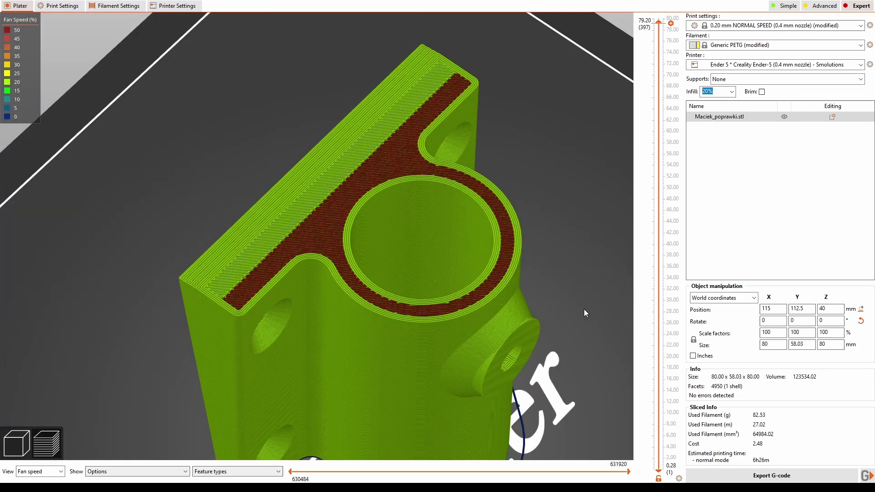
# - Orbit and zoom the fan speed preview to check the top layer now peaks at 50%
pyautogui.press('3')
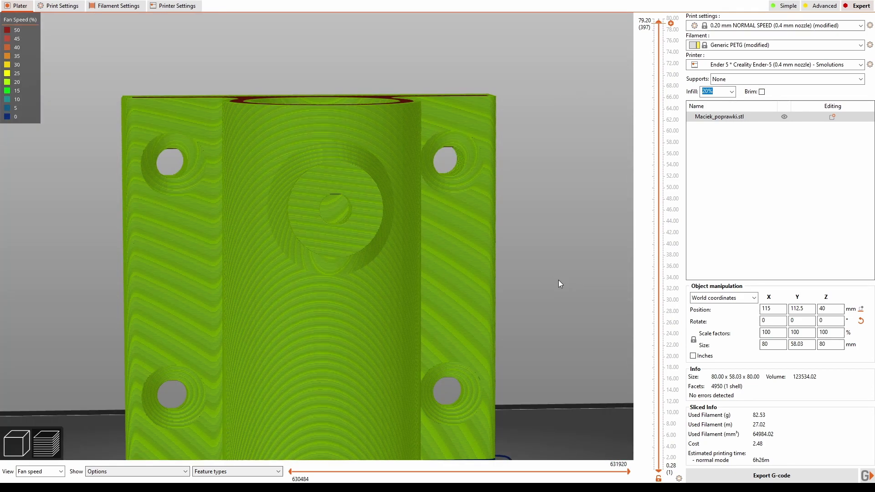
pyautogui.moveTo(559, 280); pyautogui.dragTo(572, 292)
pyautogui.scroll(5, 569, 291)
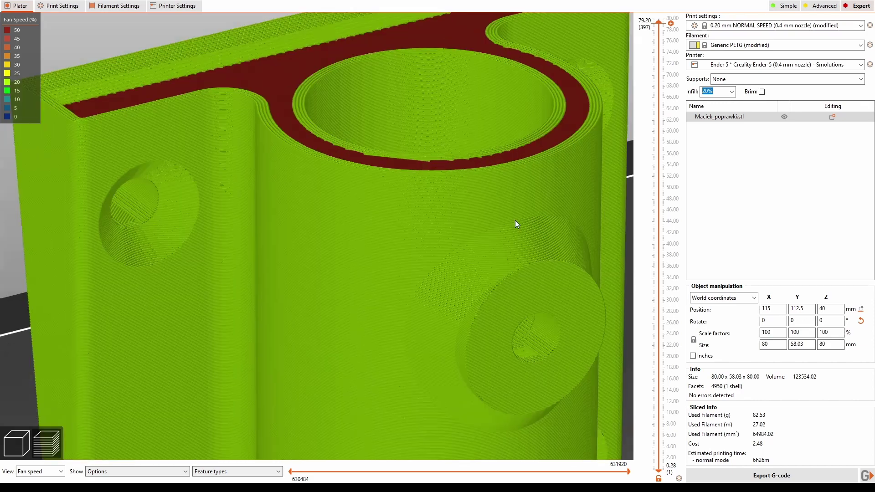
pyautogui.moveTo(542, 148); pyautogui.dragTo(536, 301, button='middle')
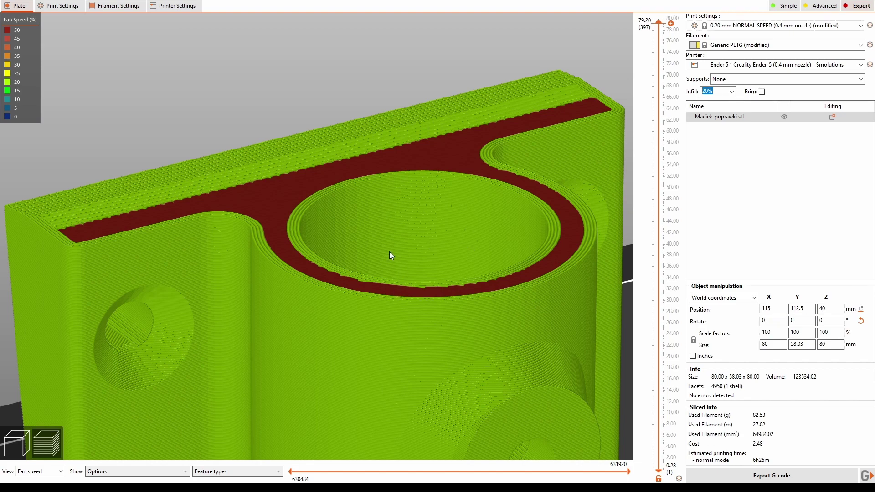
pyautogui.scroll(-1, 389, 251)
pyautogui.moveTo(591, 307); pyautogui.dragTo(577, 294)
pyautogui.moveTo(364, 106); pyautogui.dragTo(348, 144)
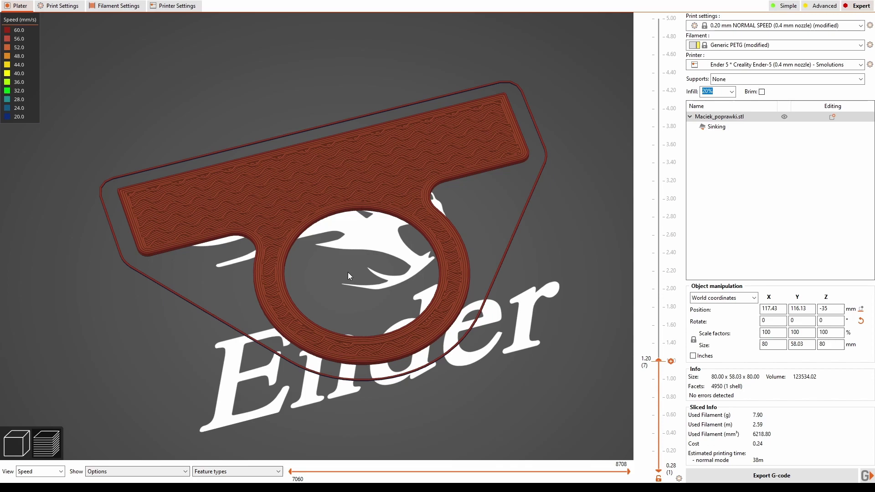
# - Inspect the bracket sunk to Z −35 in the 3D editor, then scrub through its 5 mm sliced top
pyautogui.moveTo(548, 264); pyautogui.dragTo(552, 255)
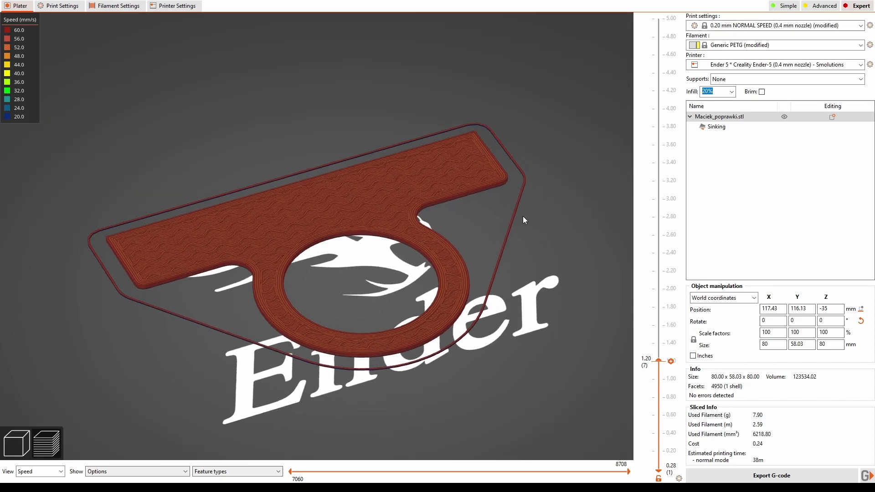
pyautogui.click(25, 451)
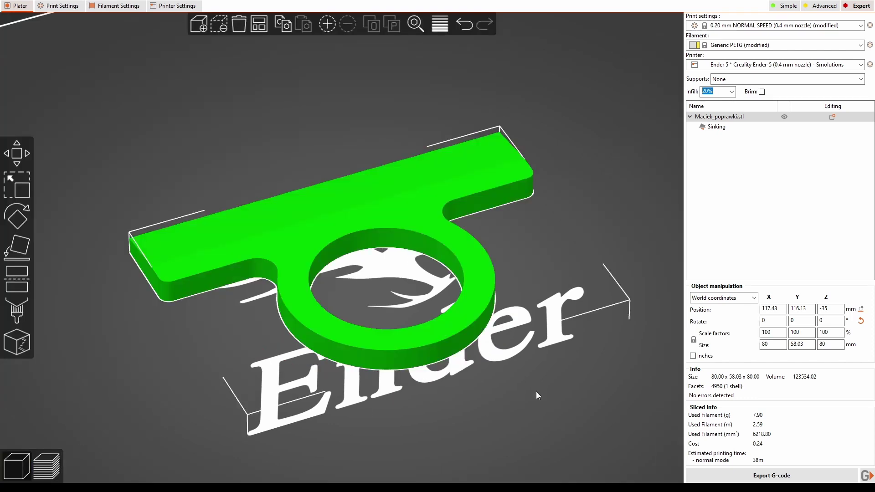
pyautogui.scroll(-1, 536, 392)
pyautogui.moveTo(536, 392); pyautogui.dragTo(319, 335)
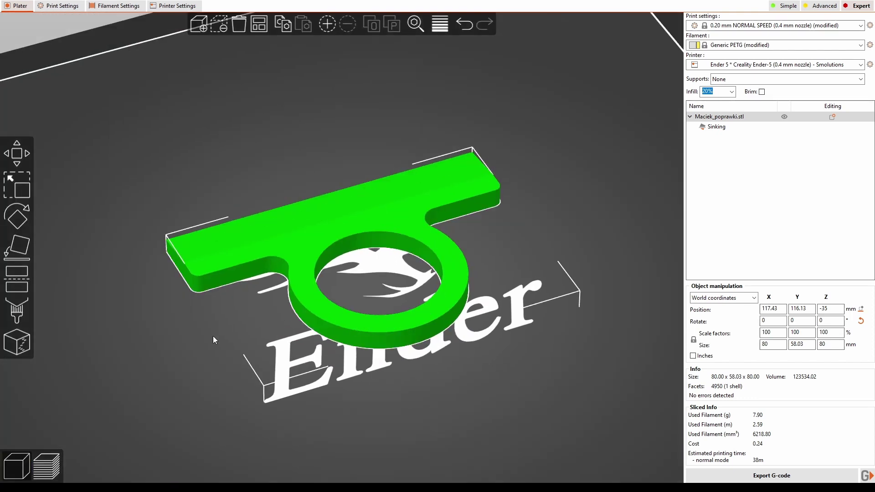
pyautogui.moveTo(212, 335)
pyautogui.mouseDown()
pyautogui.moveTo(239, 326)
pyautogui.moveTo(225, 335)
pyautogui.mouseUp()
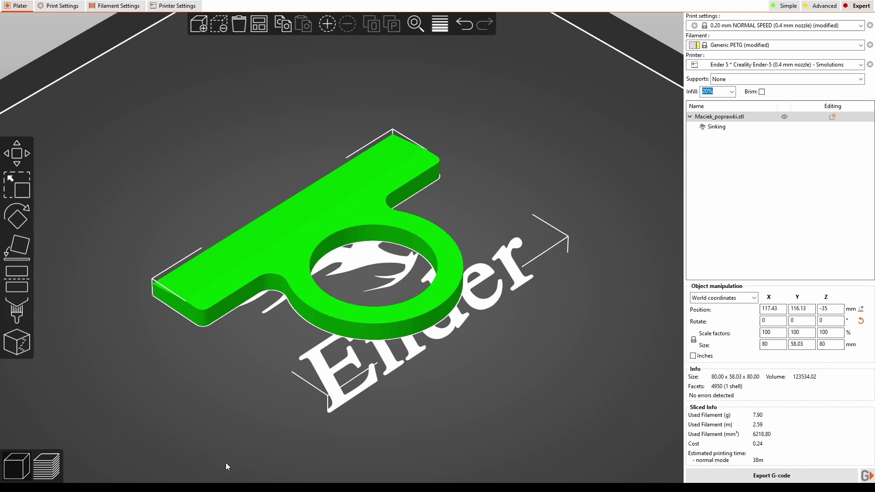
pyautogui.click(58, 465)
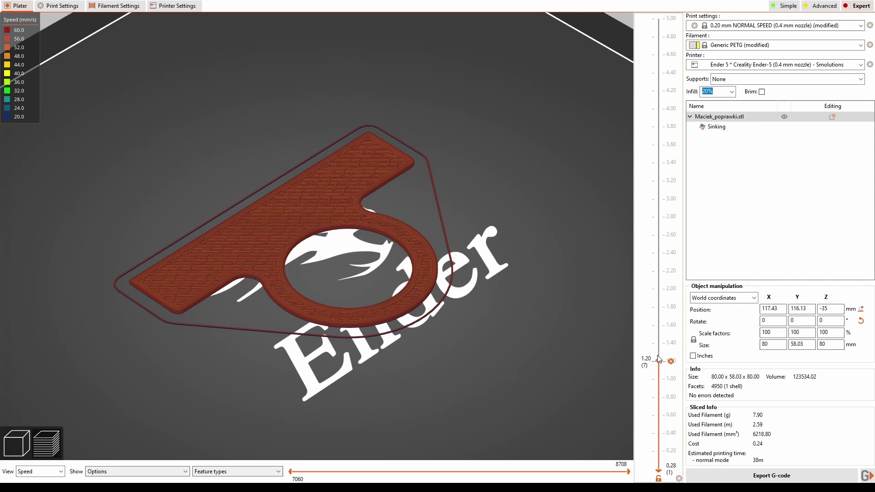
pyautogui.moveTo(657, 359); pyautogui.dragTo(647, 18)
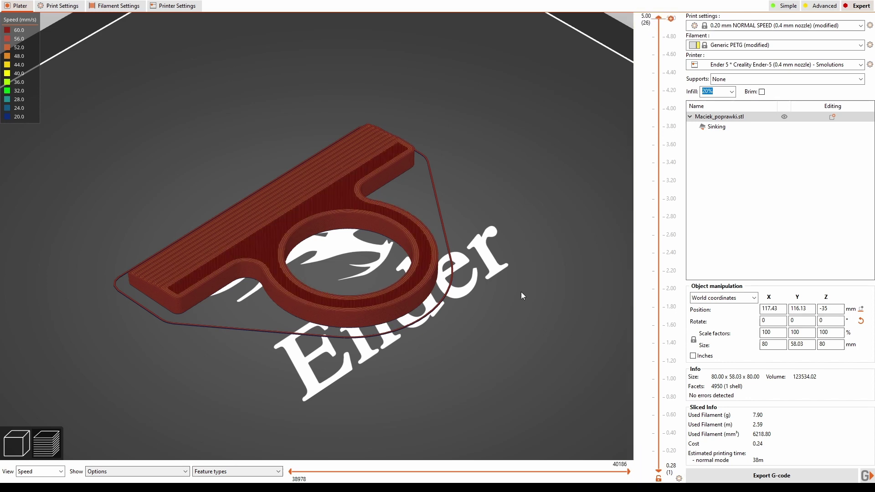